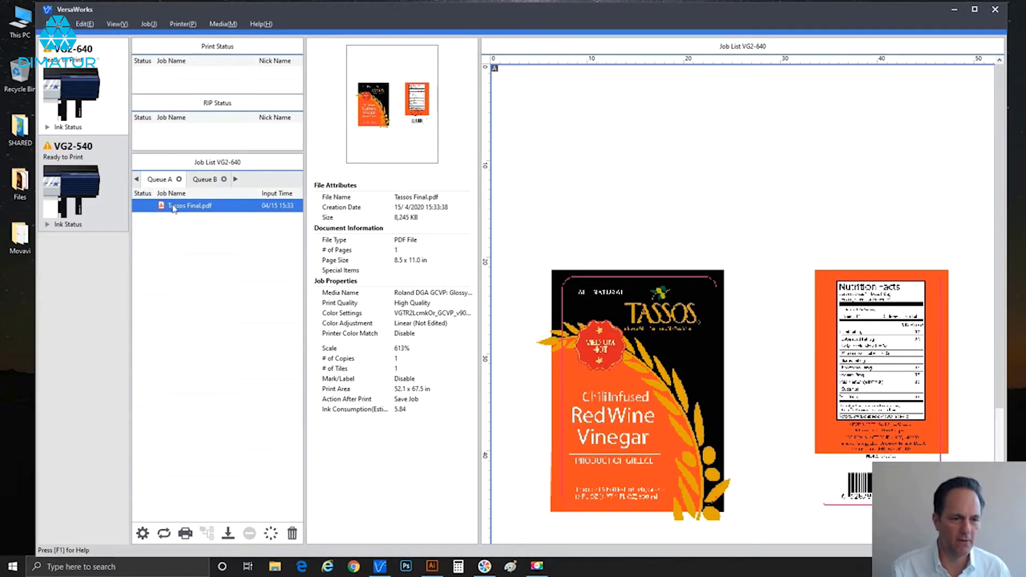
- Review the layout, quality and cutting settings of the Tassos Final.pdf job in Queue A, and close the job settings
double_click(173, 205)
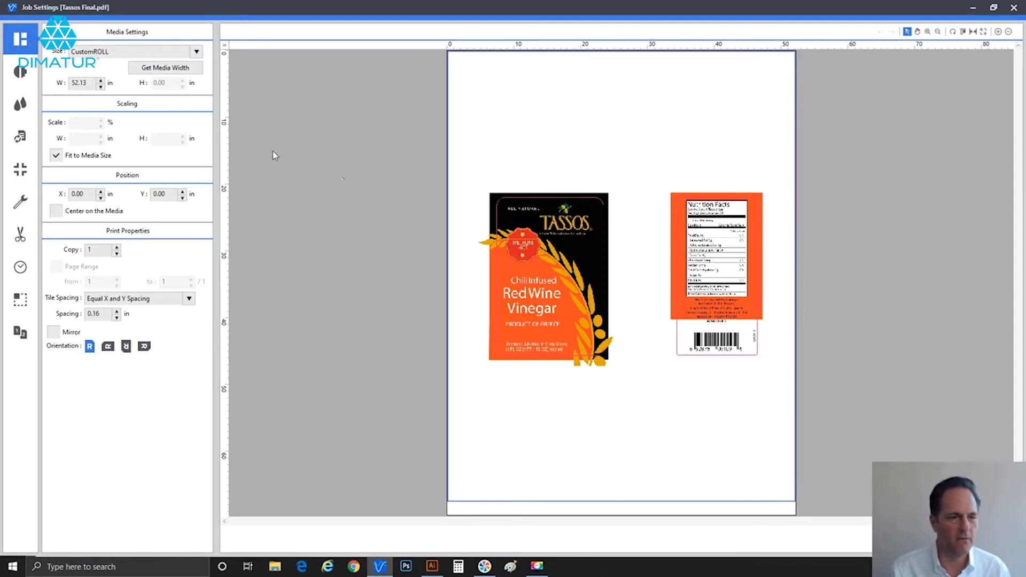
click(27, 76)
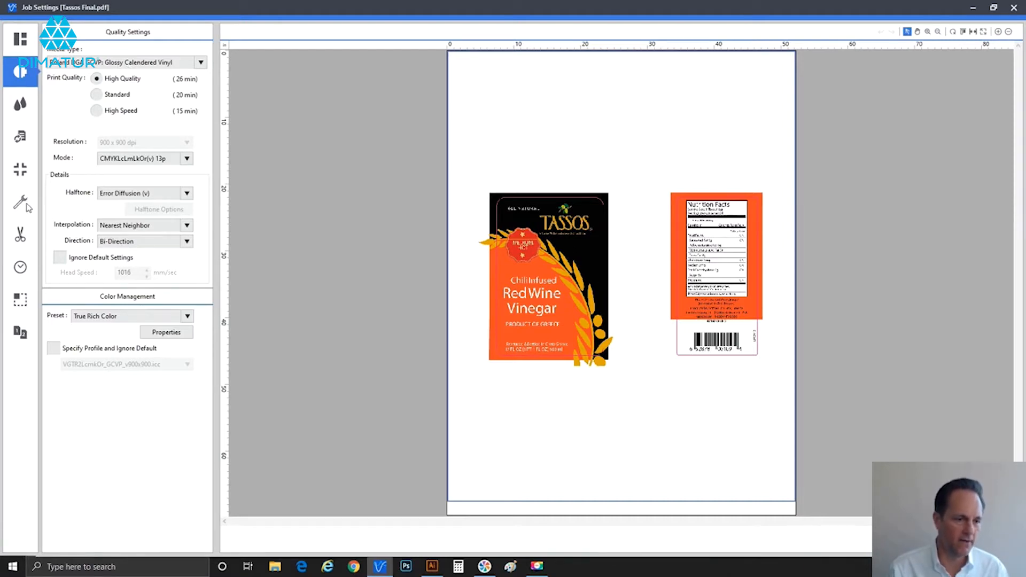
click(21, 237)
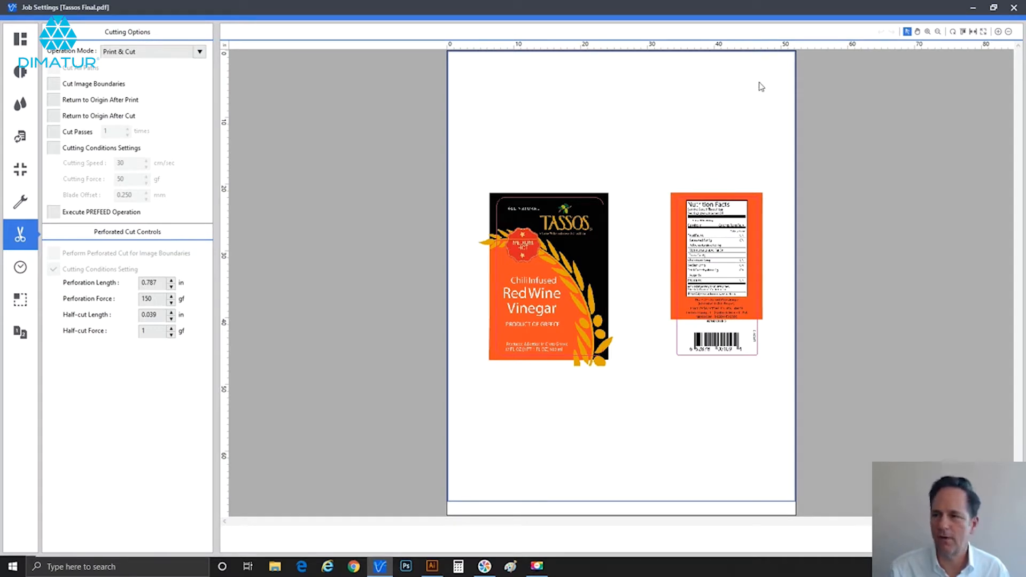
click(1016, 9)
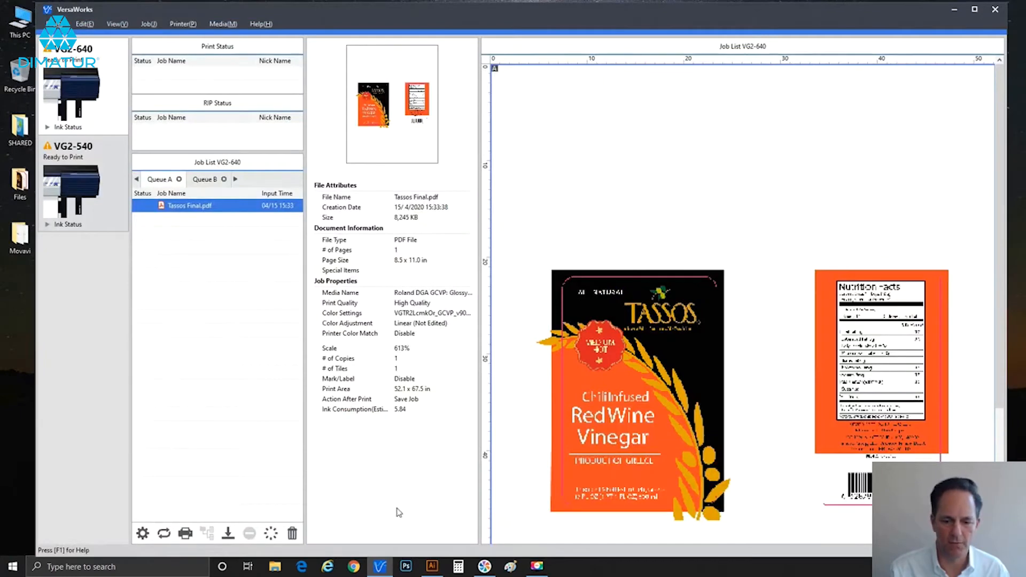
- Switch to Illustrator, select the rounded cut outline on the front label and show its stroke color values
click(432, 566)
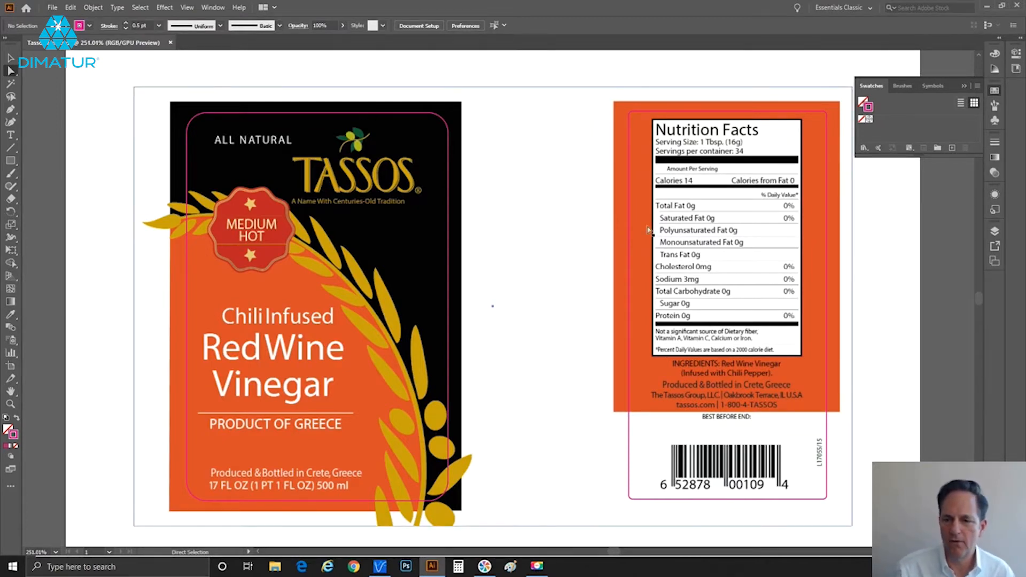
click(676, 112)
click(420, 115)
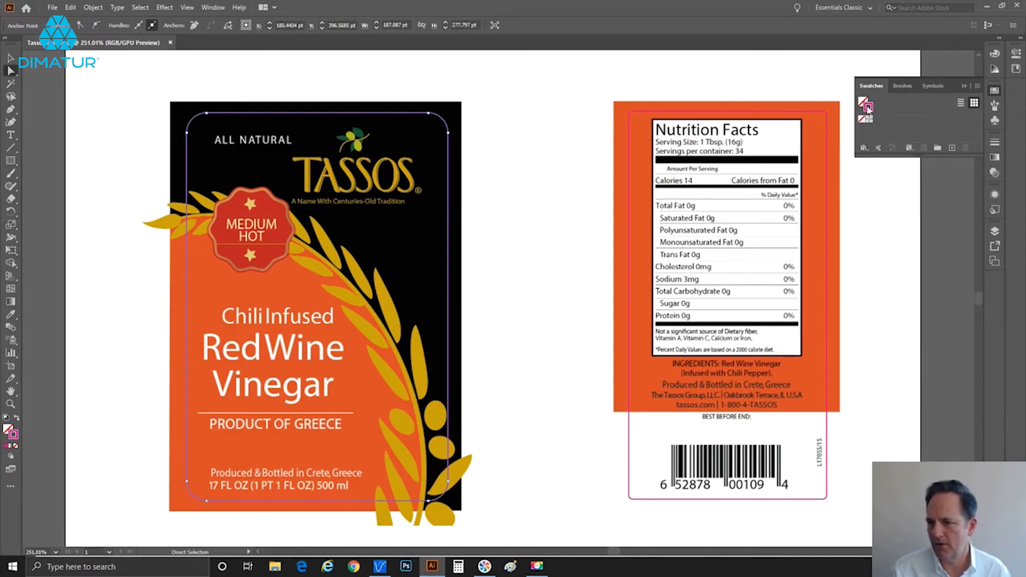
click(988, 54)
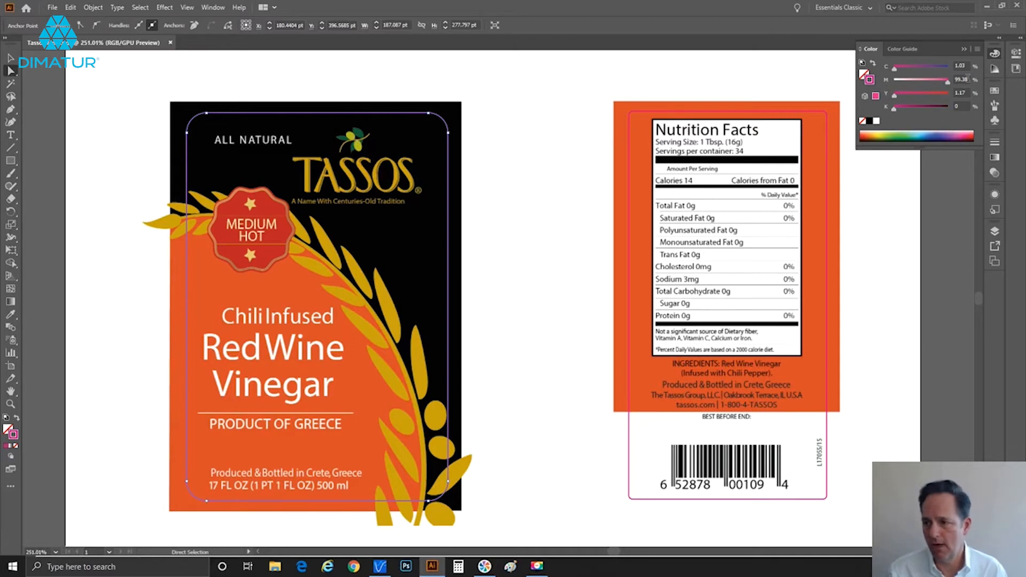
- Create a new swatch named CutContour with color type Spot Color from the front outline's stroke, and check the outline's color assignment
click(994, 89)
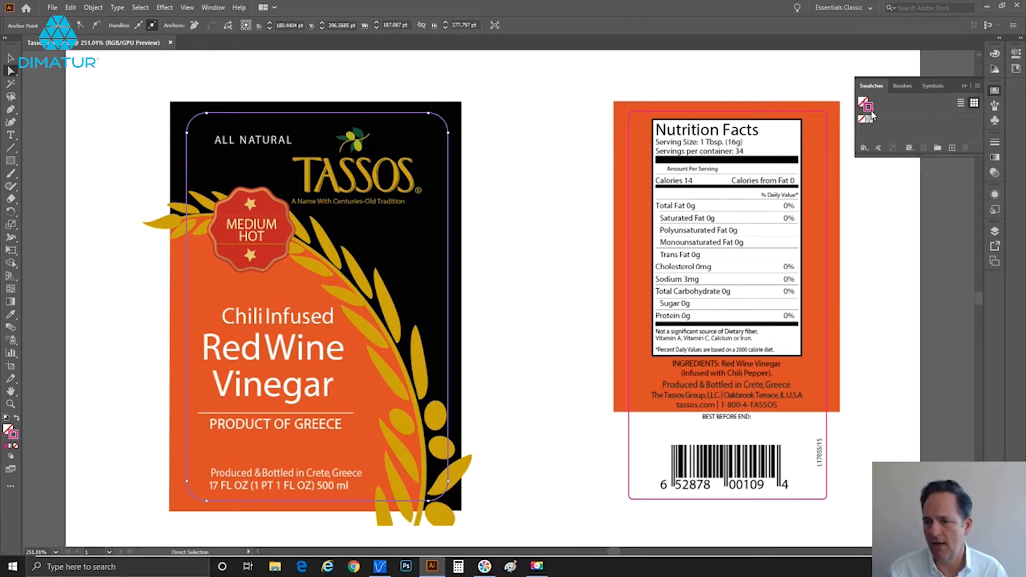
click(966, 87)
click(989, 89)
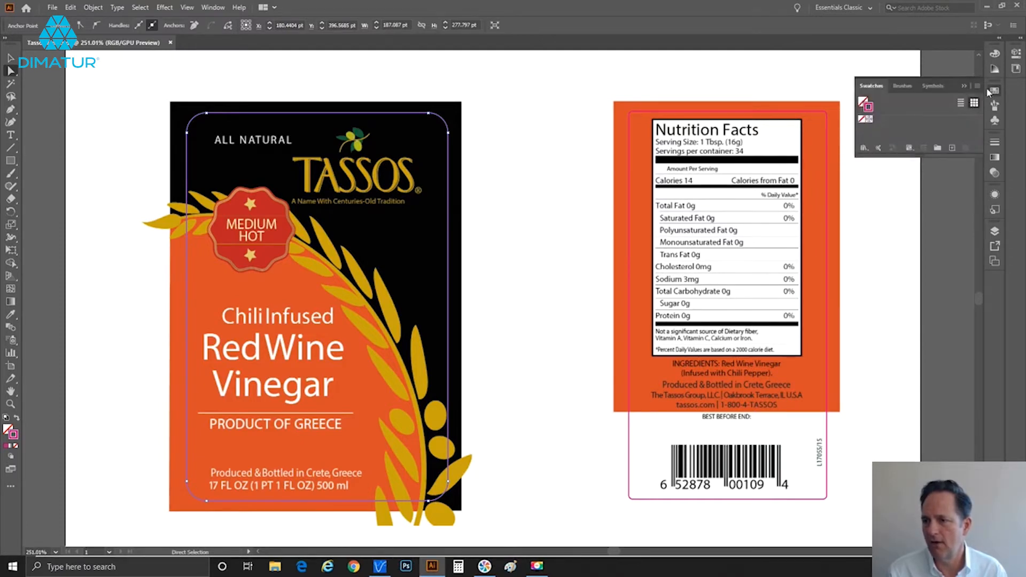
click(976, 88)
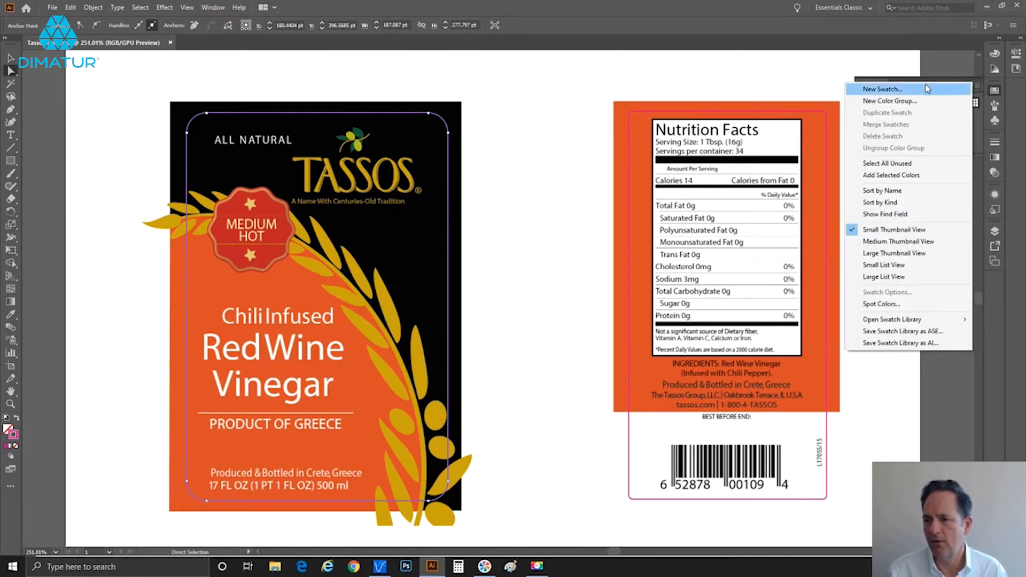
click(882, 89)
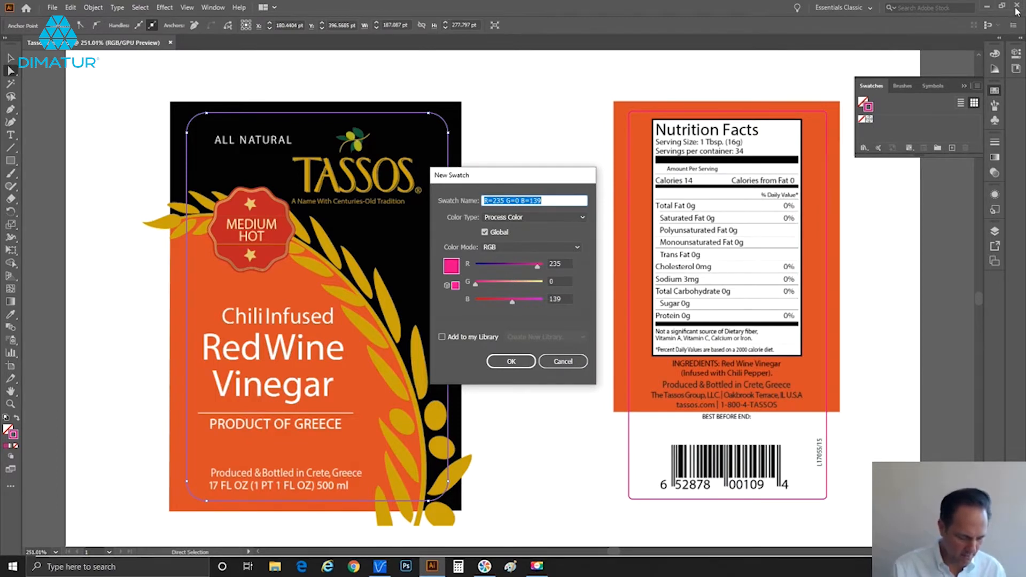
text(Cu)
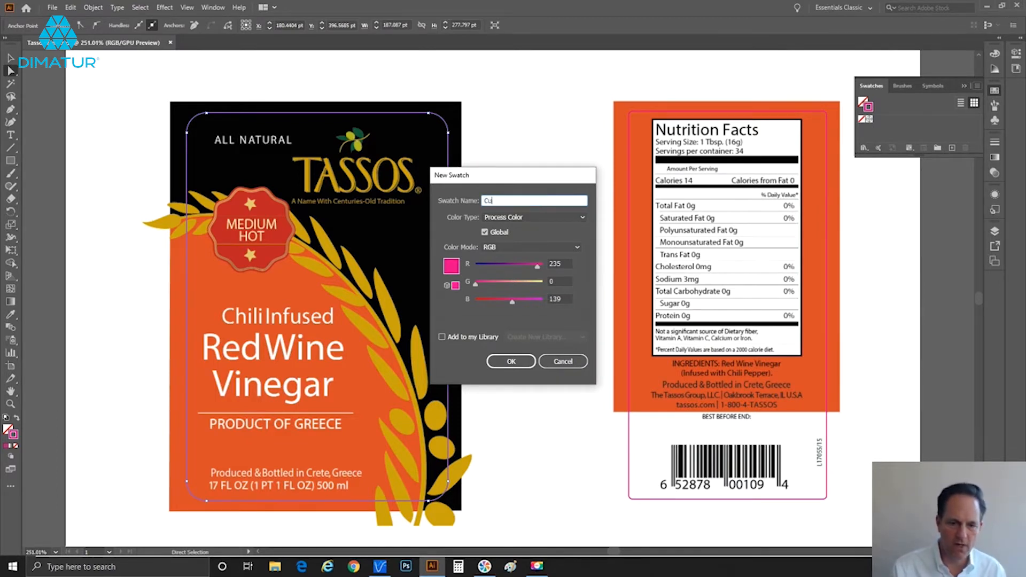
text(tC)
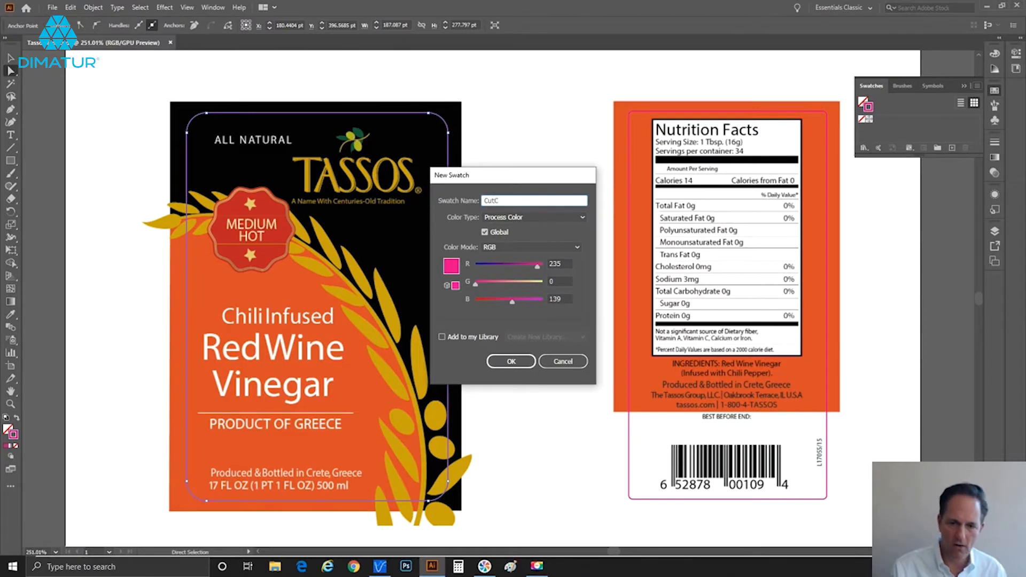
text(ontour)
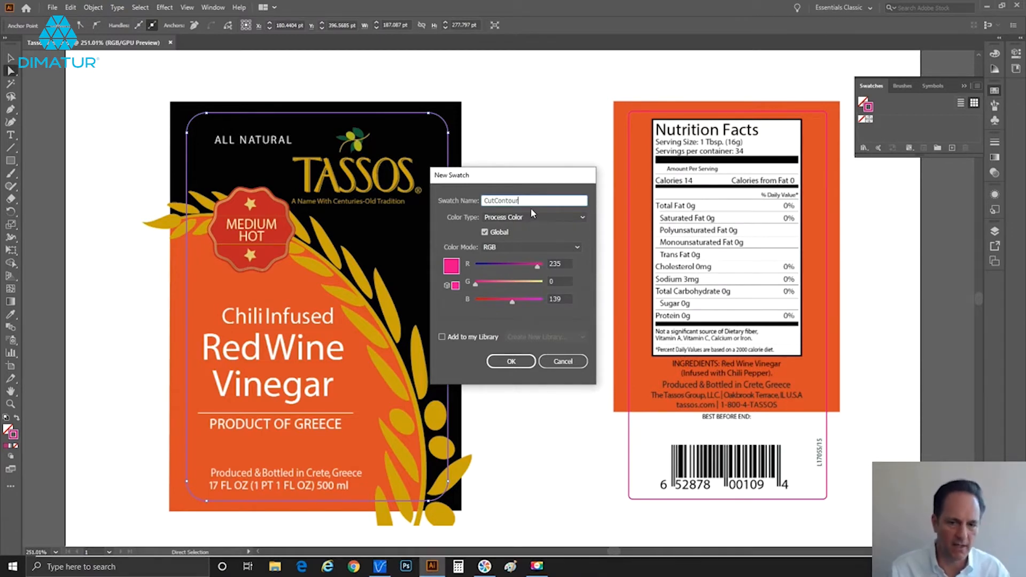
click(505, 217)
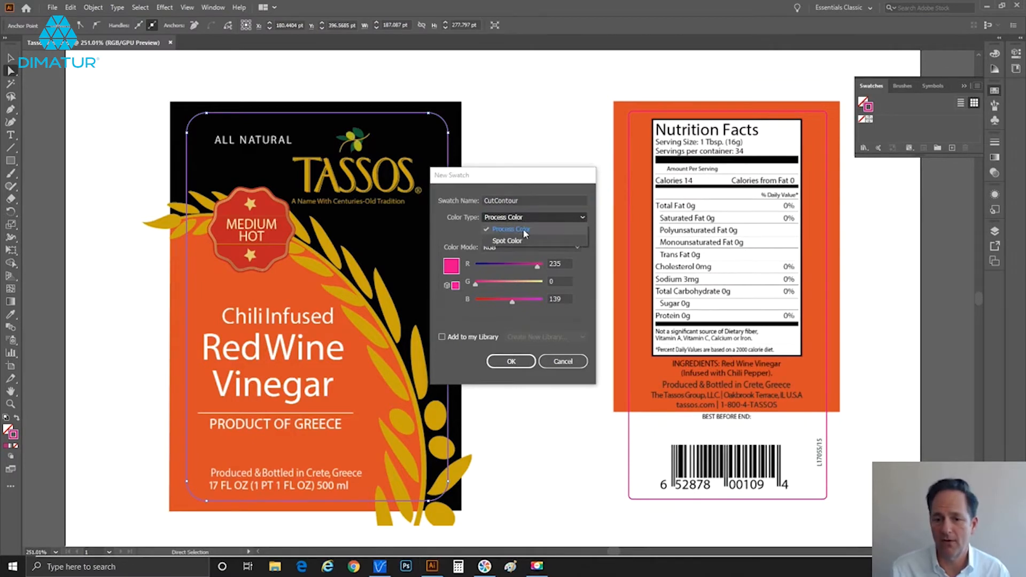
click(511, 242)
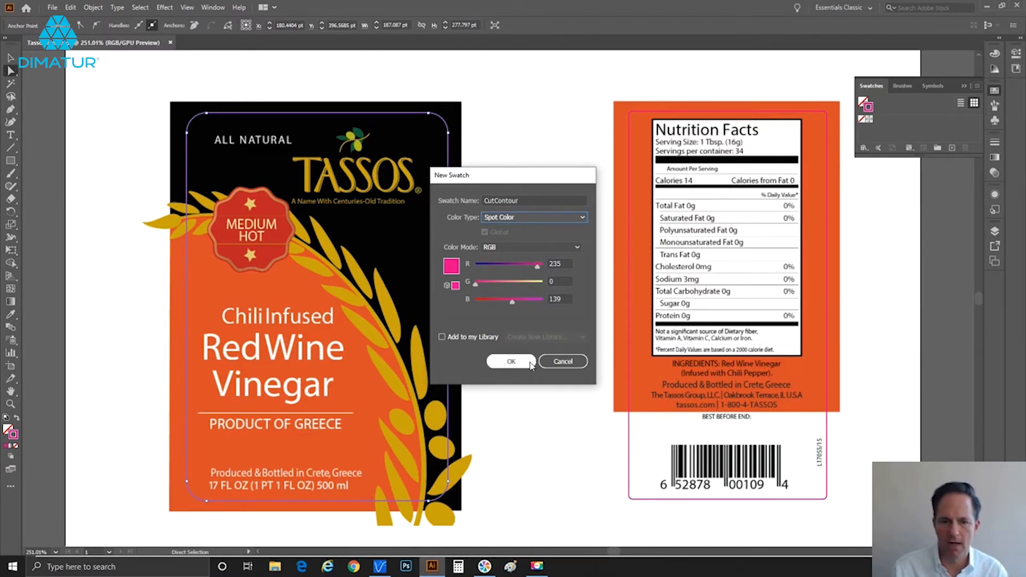
click(511, 361)
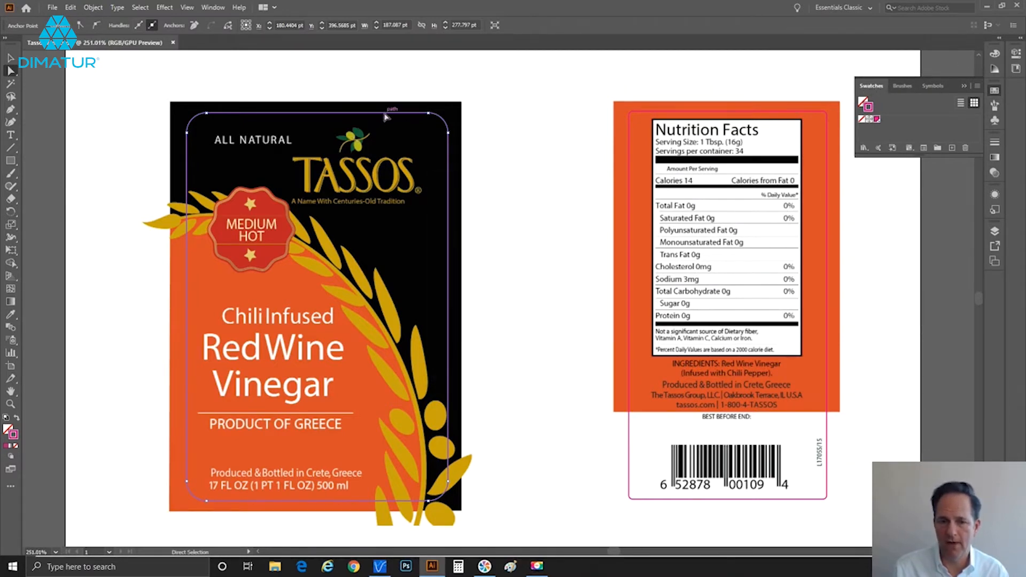
click(994, 53)
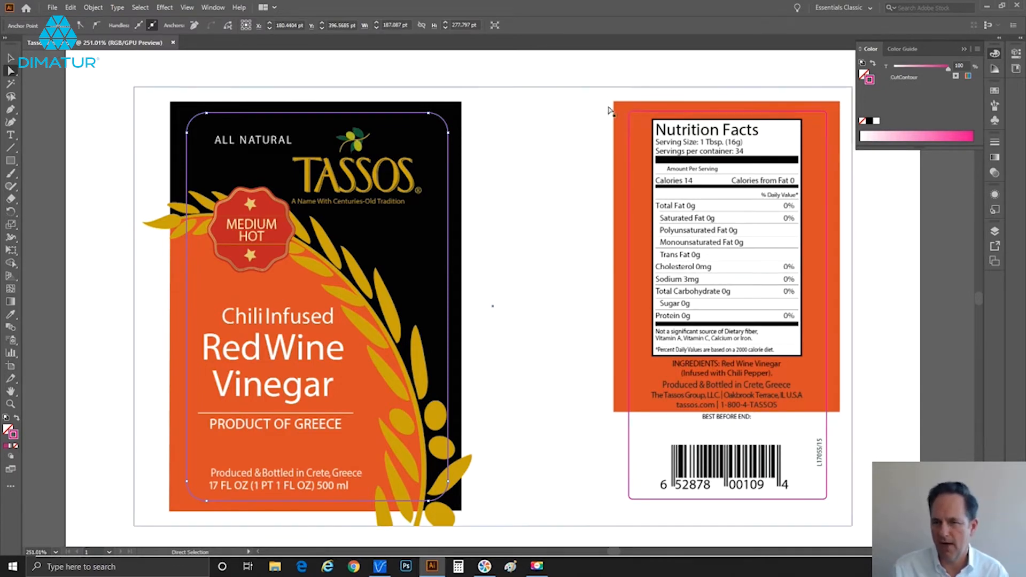
- Apply the CutContour swatch to the stroke of the back label's cut outline, and check the color assignment of both outlines
click(645, 113)
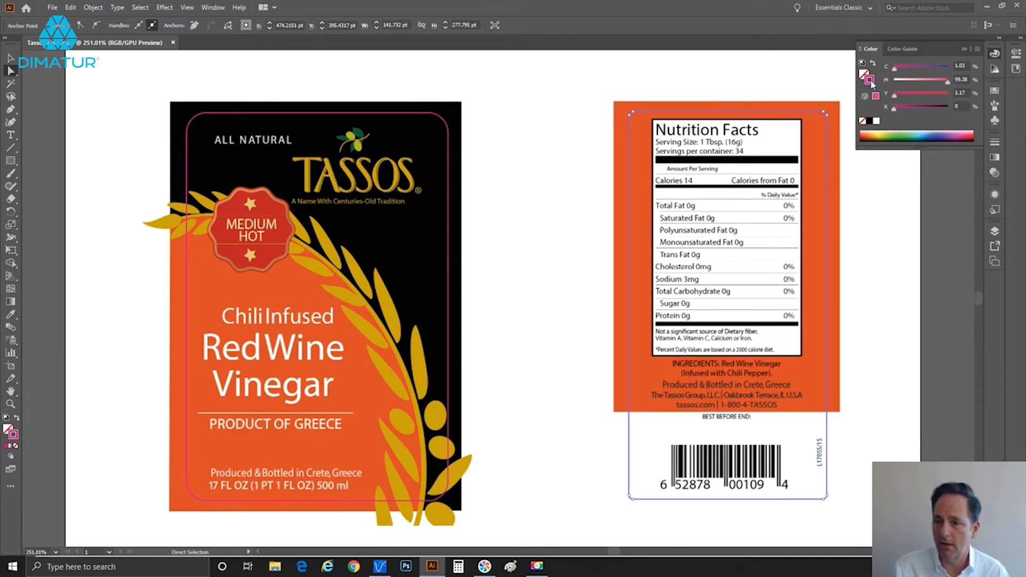
click(997, 89)
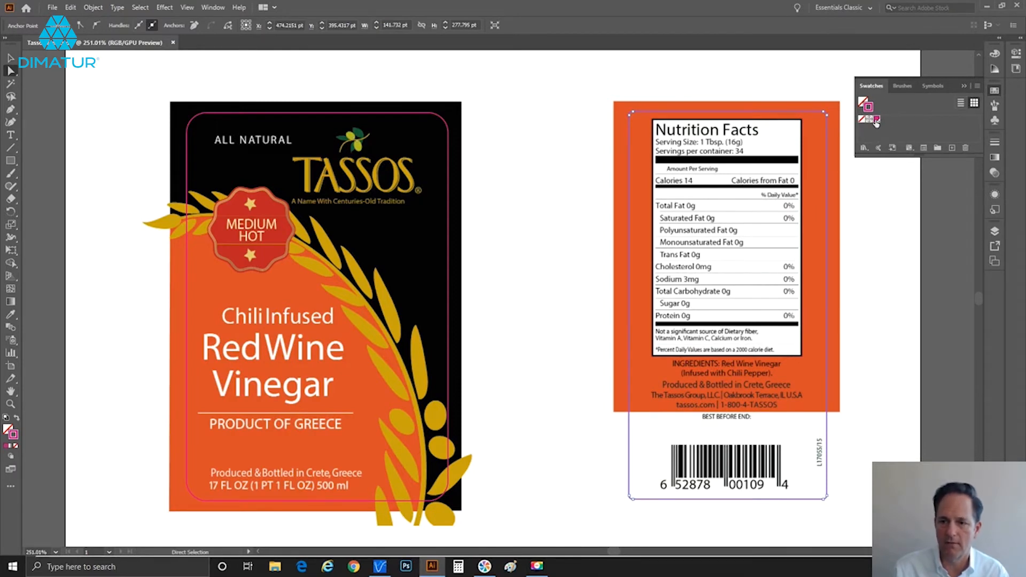
click(995, 54)
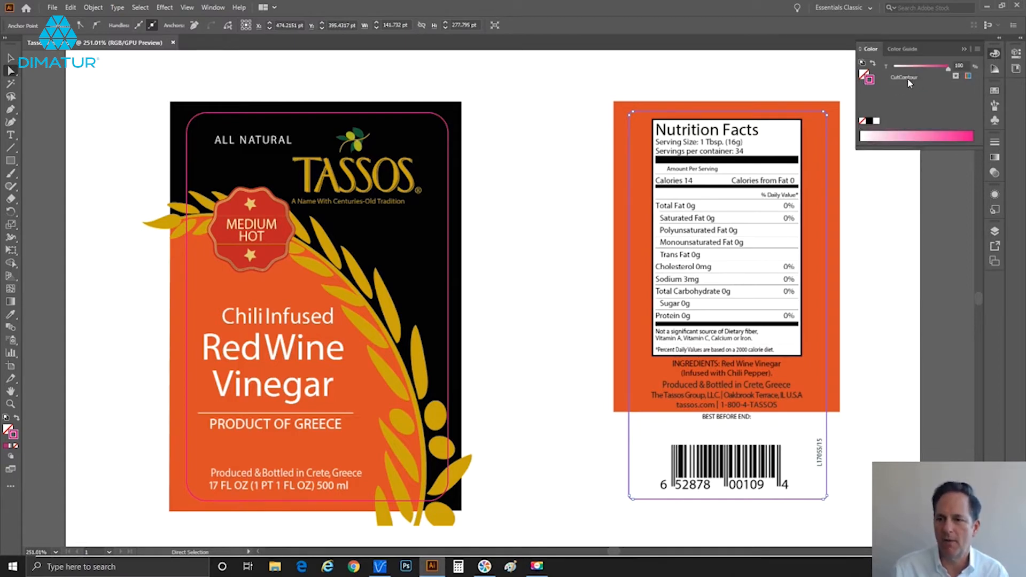
click(368, 115)
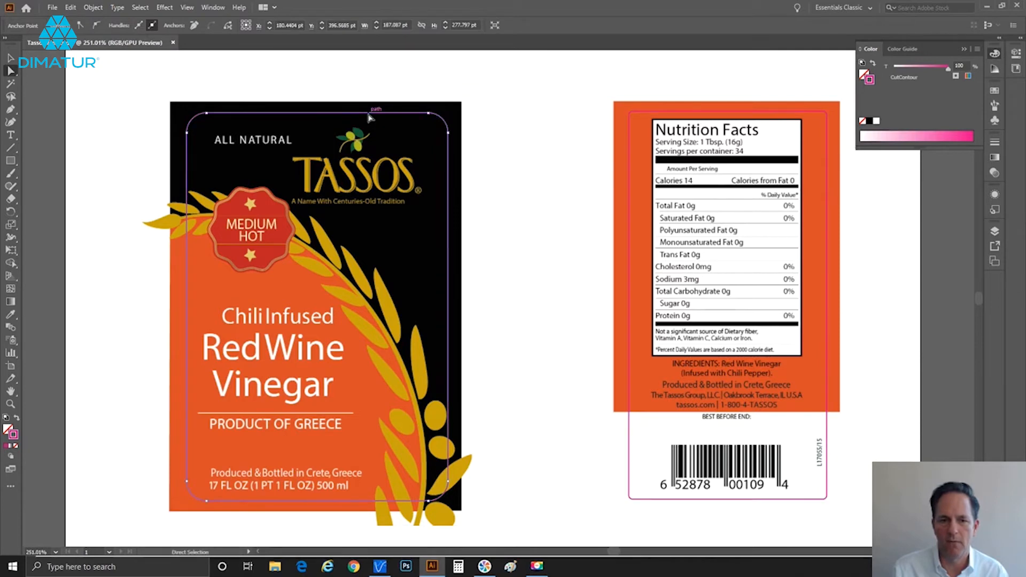
click(688, 114)
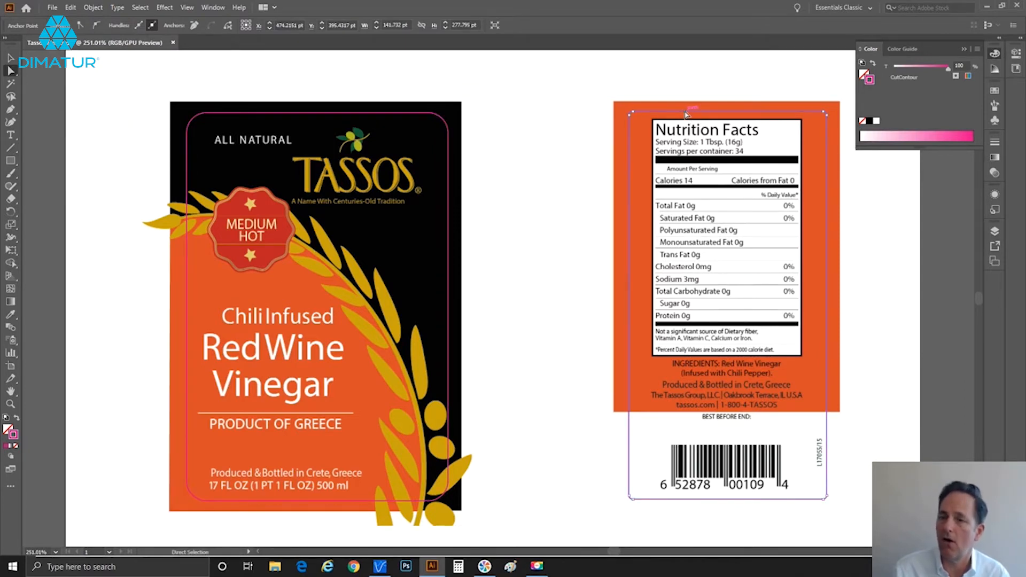
- Save the artwork under the new file name Tassos.pdf in the Files folder, in Adobe PDF format
click(57, 8)
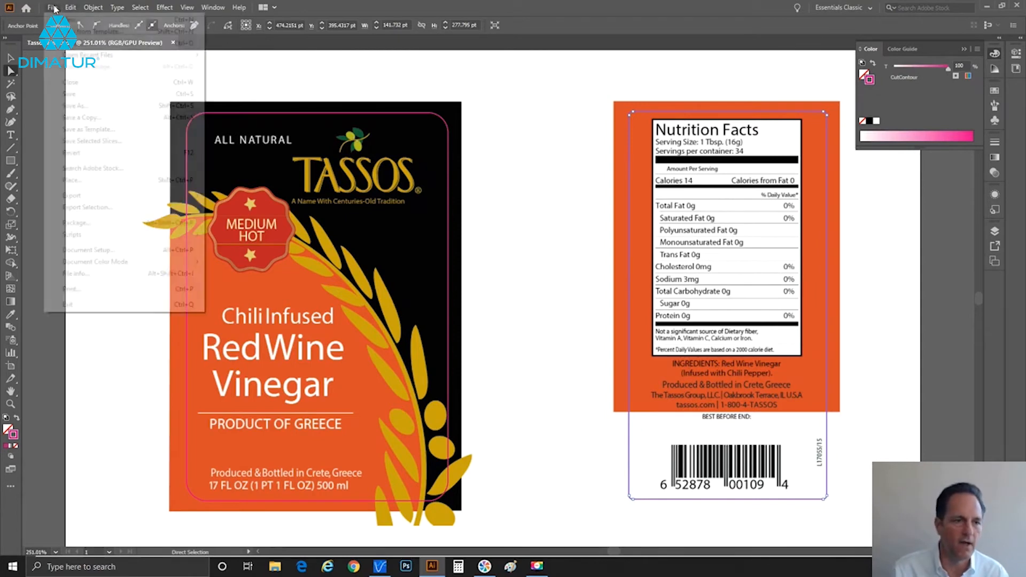
click(77, 107)
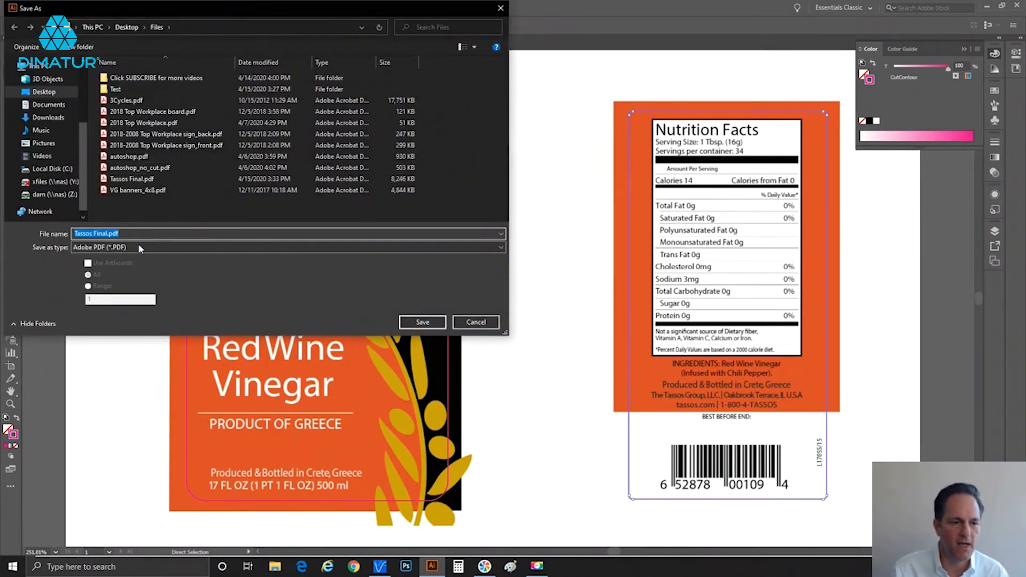
click(105, 234)
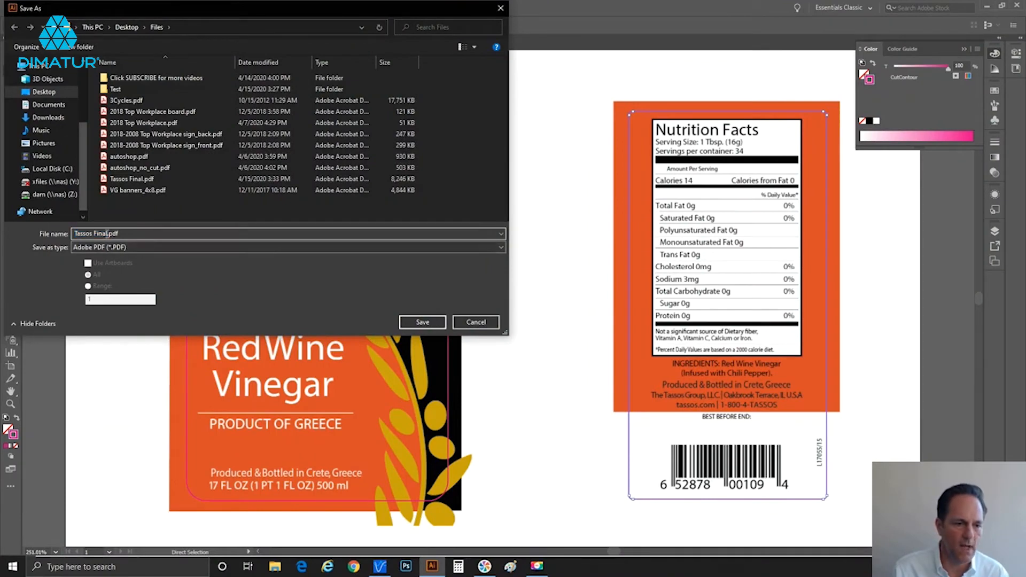
drag(107, 234, 95, 234)
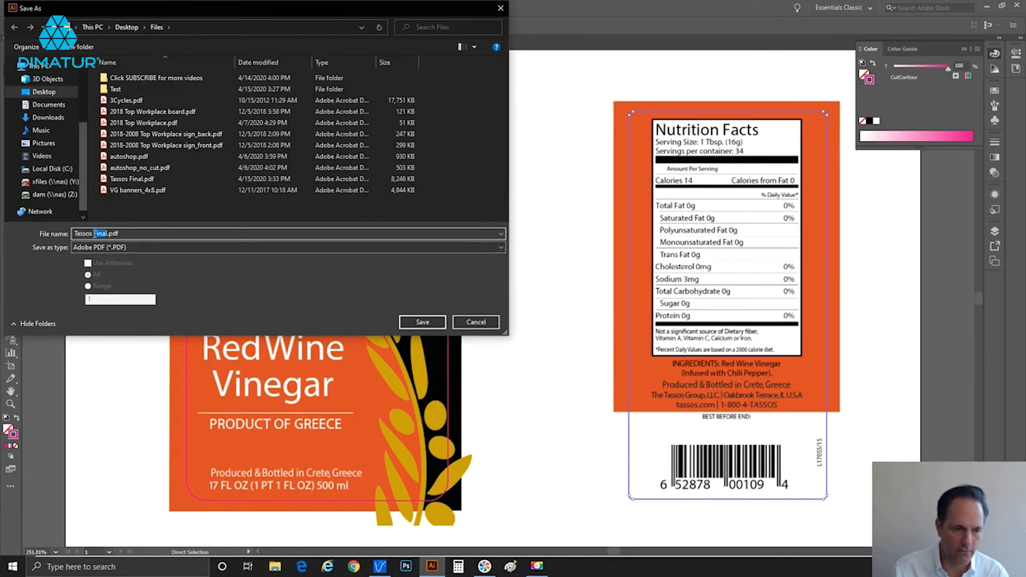
key(BackSpace)
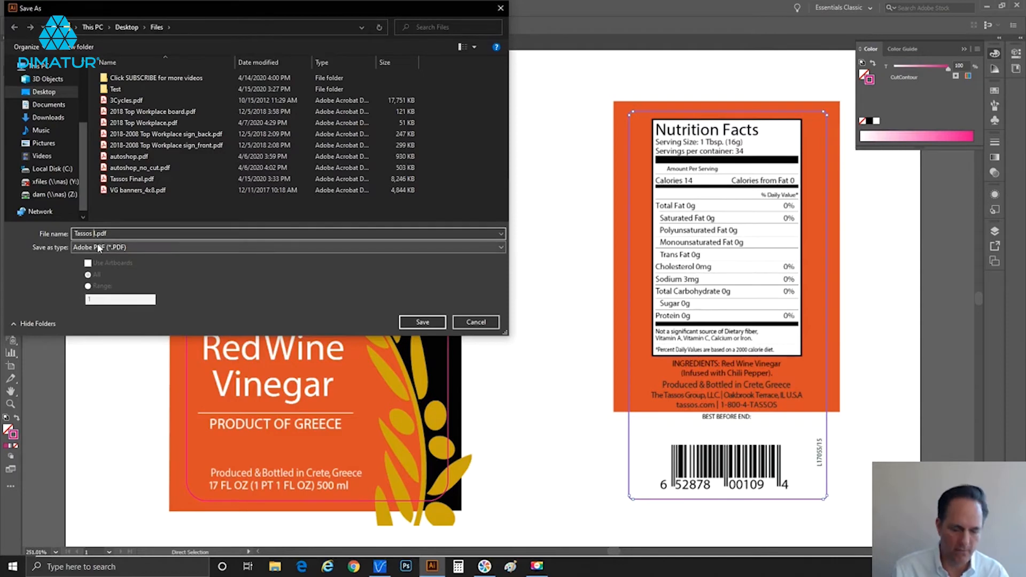
key(BackSpace)
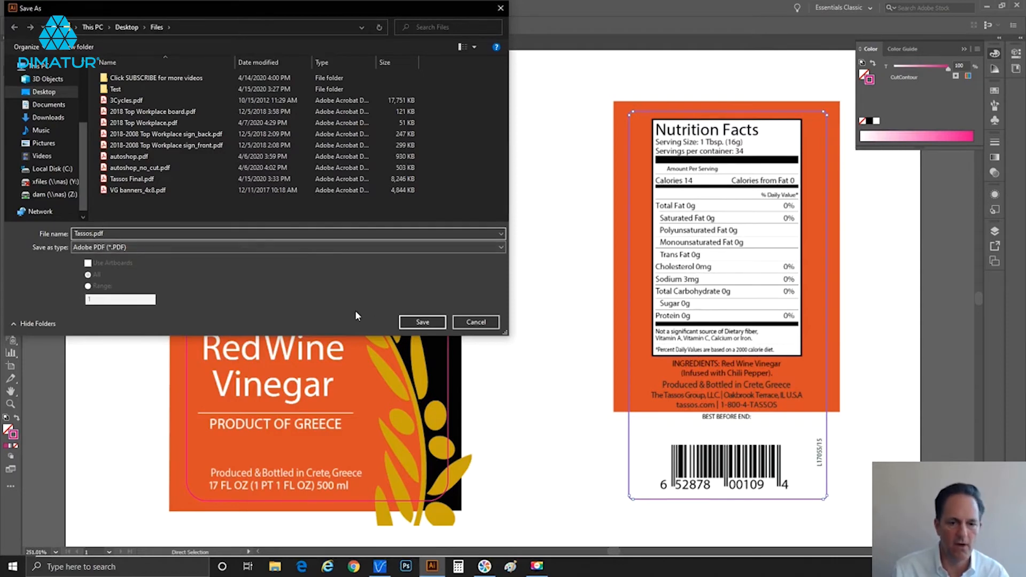
click(410, 321)
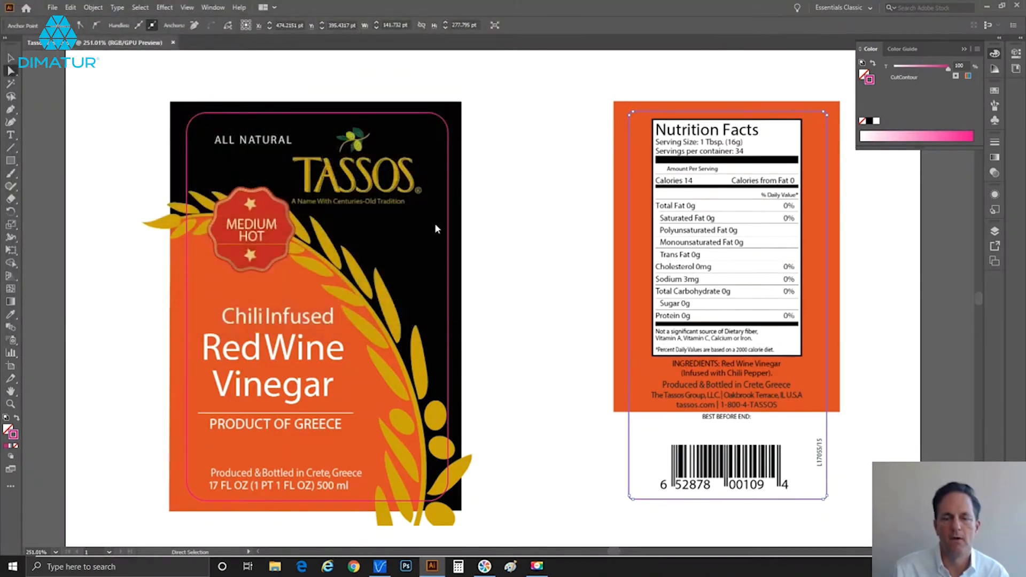
- Set the Adobe PDF preset to No_Compression_No_Profile for the saved file
click(467, 152)
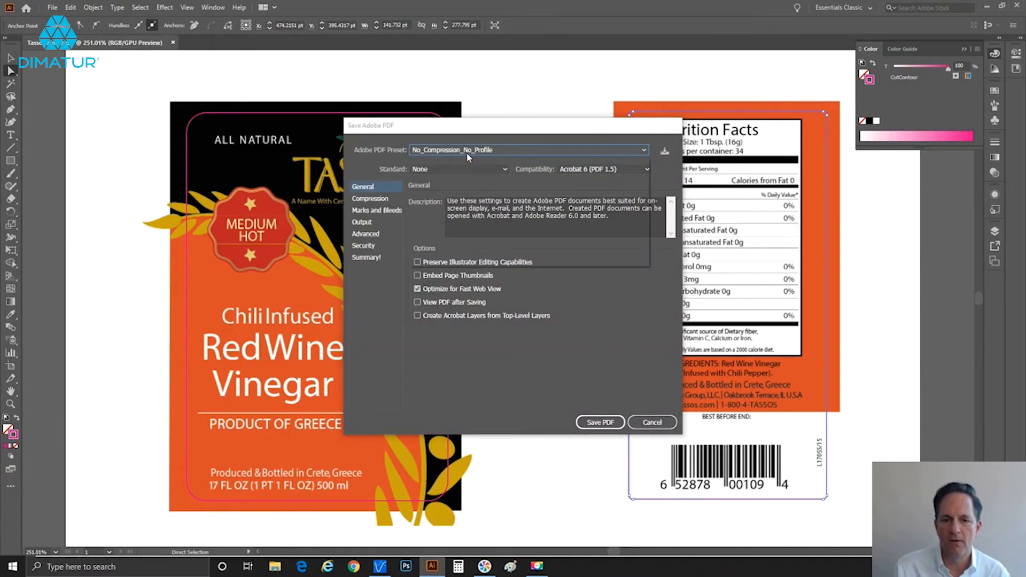
click(460, 161)
click(460, 146)
click(461, 149)
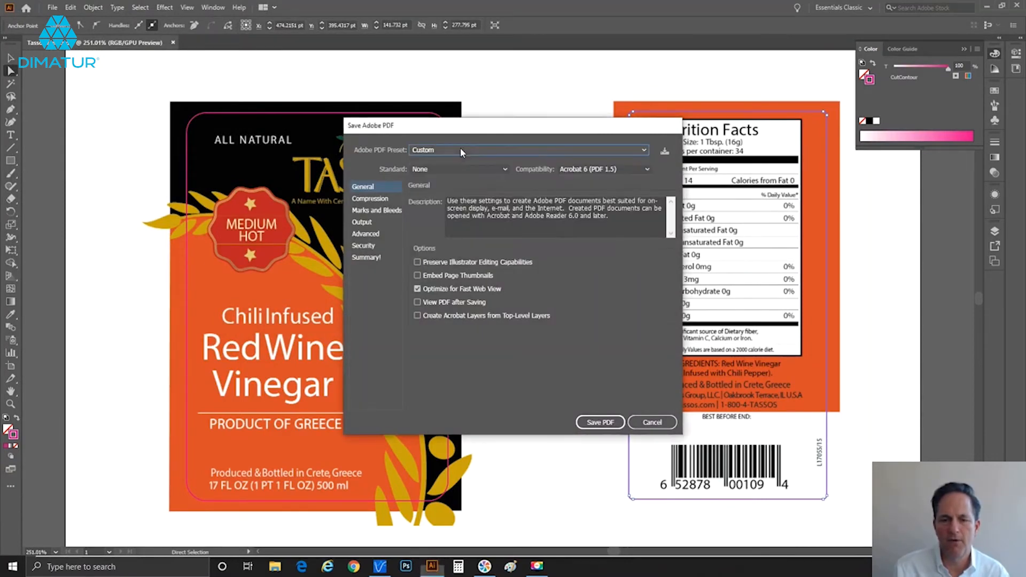
click(461, 150)
click(460, 175)
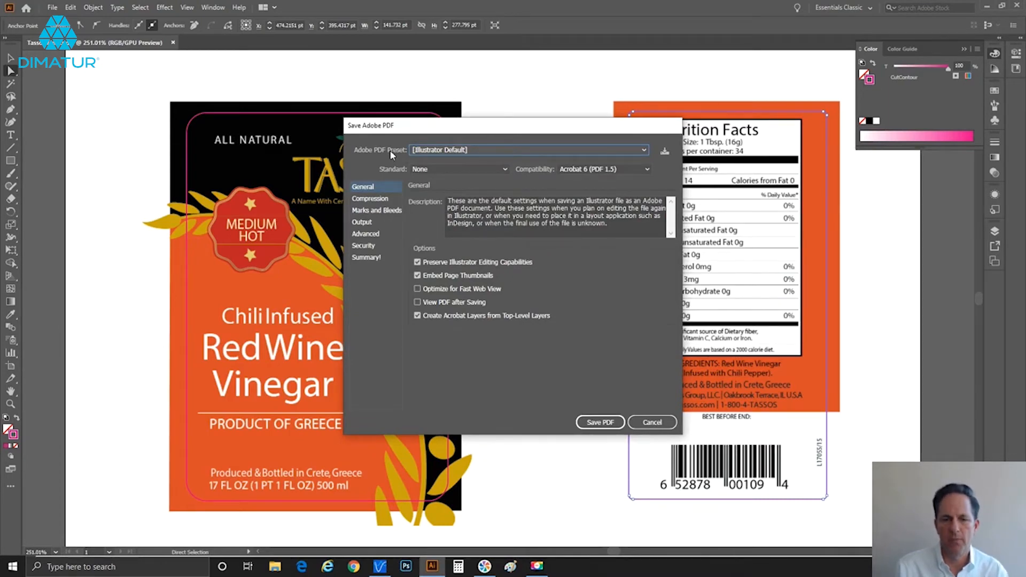
click(449, 153)
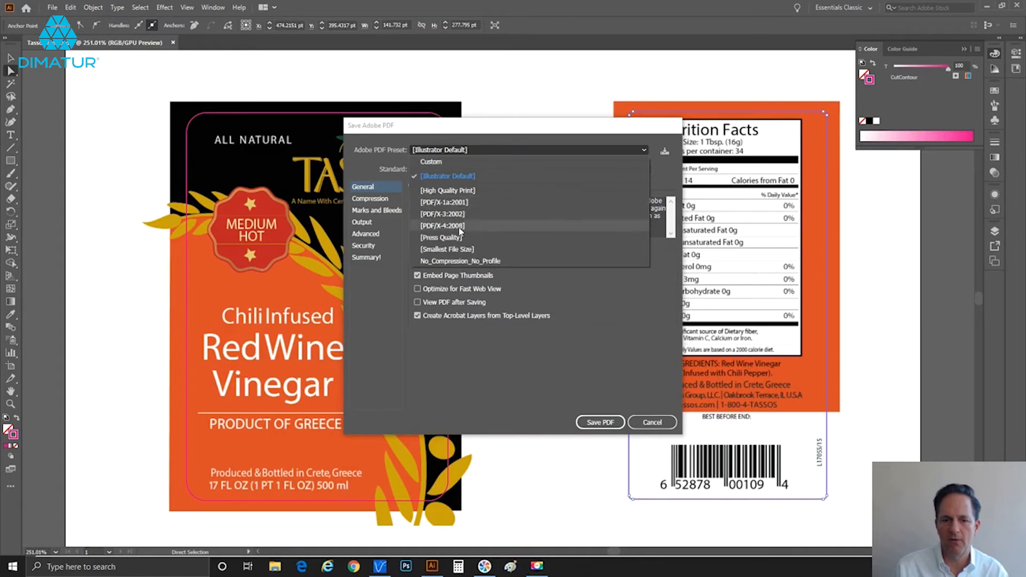
click(461, 261)
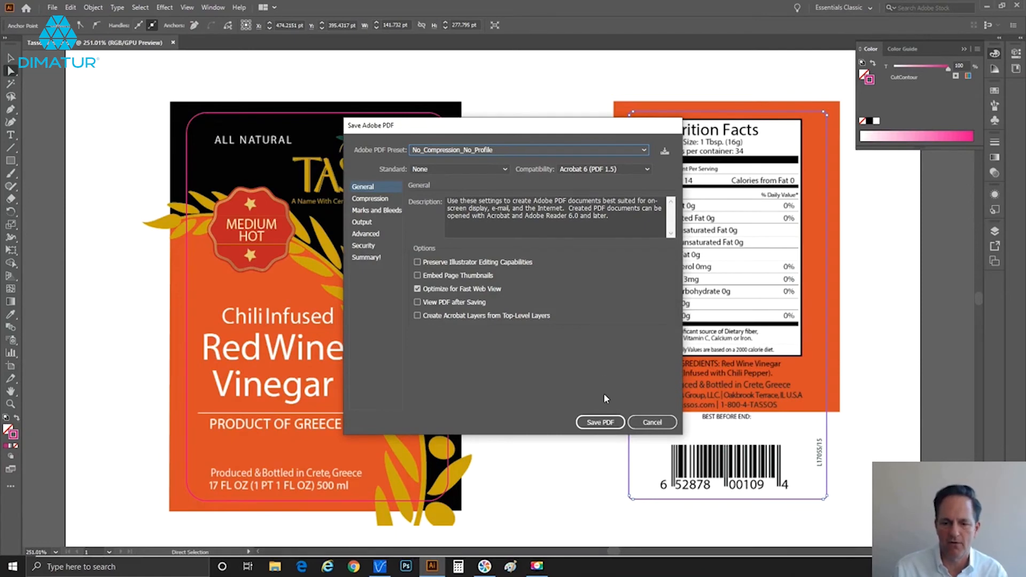
- Save the PDF with the chosen preset and switch from Illustrator to VersaWorks
click(601, 423)
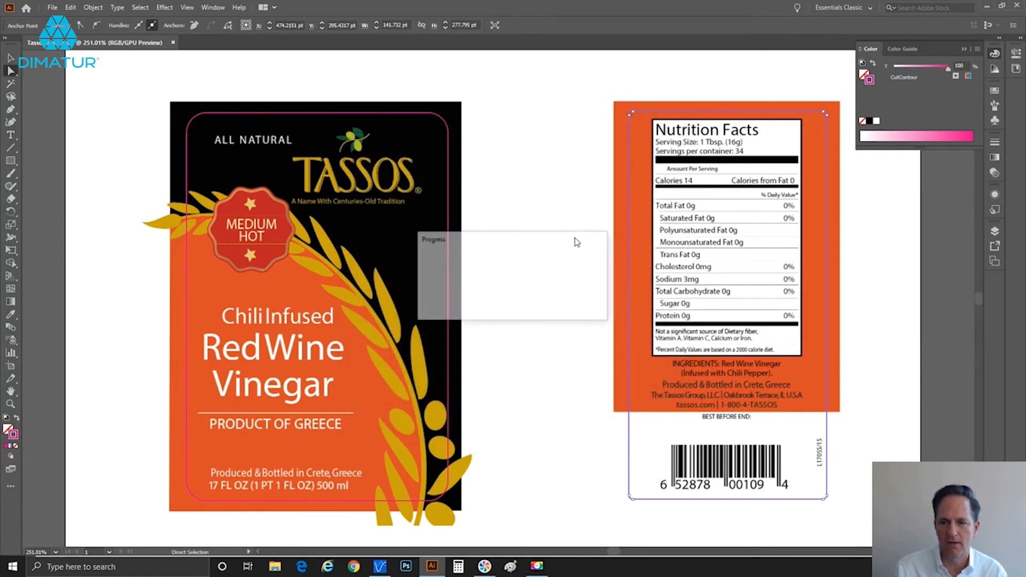
click(987, 6)
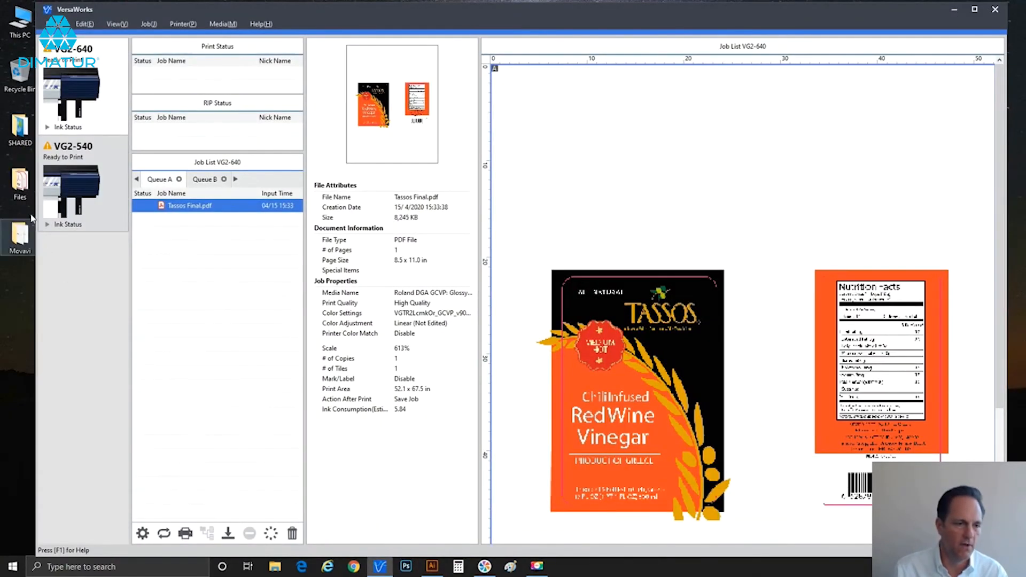
- Add Tassos.pdf from the Files folder to Queue A of the VG2-640 job list
click(274, 567)
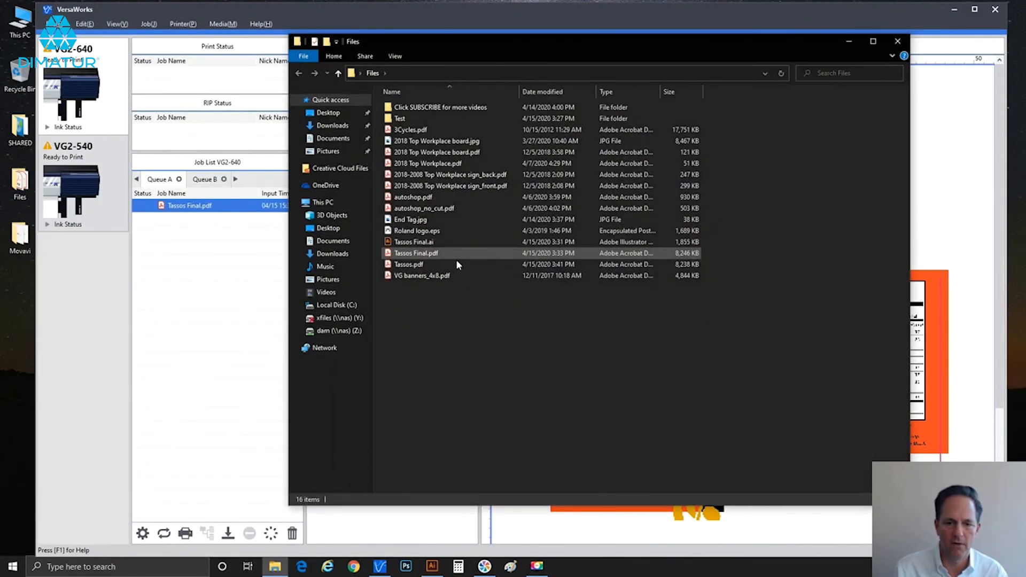
drag(406, 265, 273, 265)
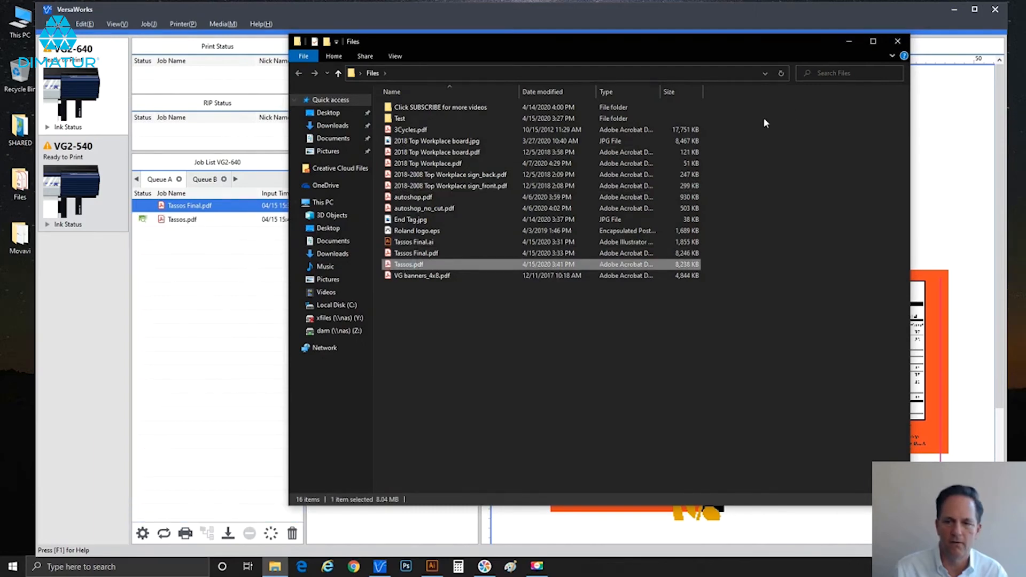
click(896, 43)
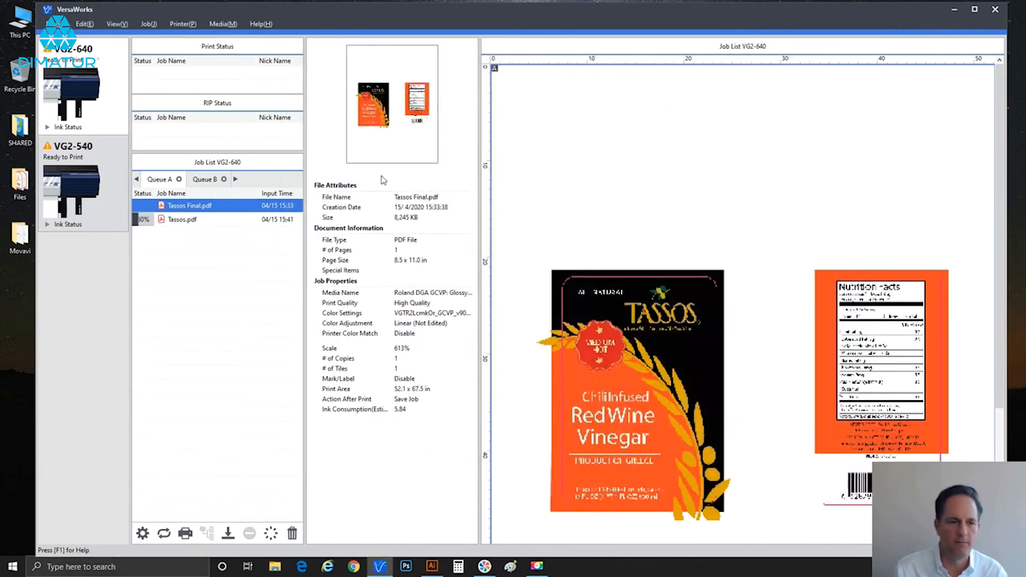
- In the Tassos.pdf job's settings, set the orientation to upright and fit the artwork to the media size
click(198, 221)
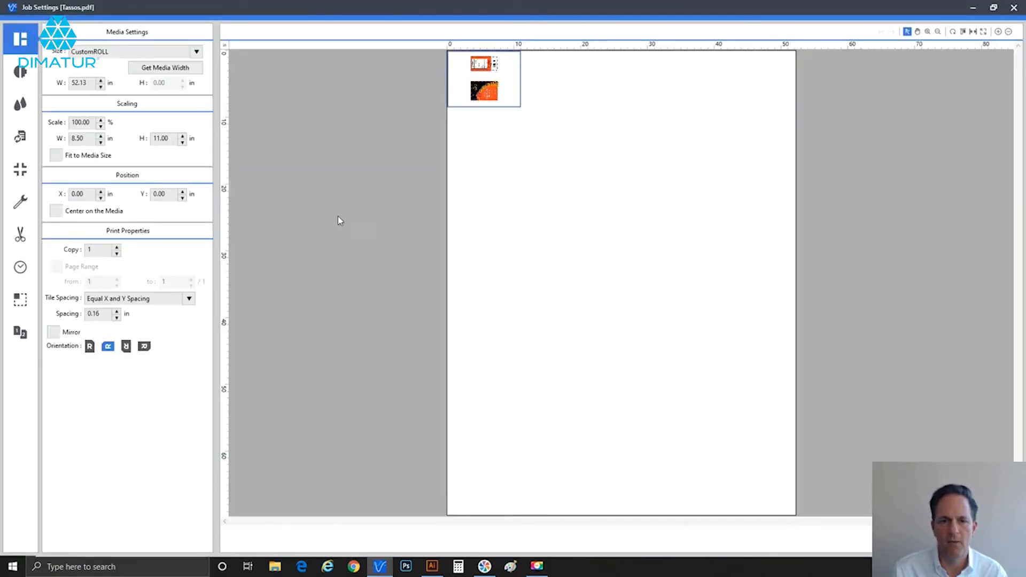
click(89, 346)
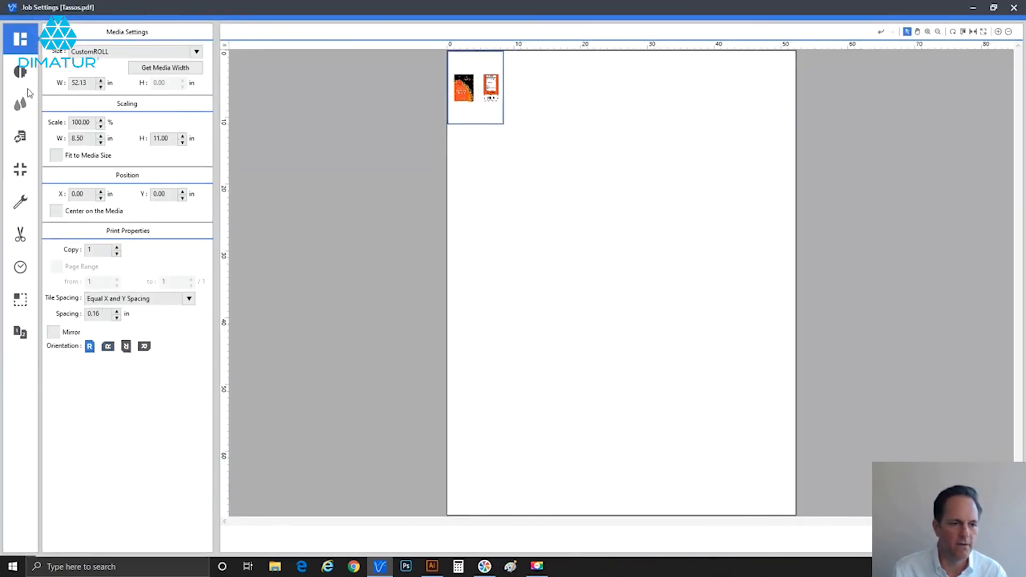
click(21, 71)
click(21, 39)
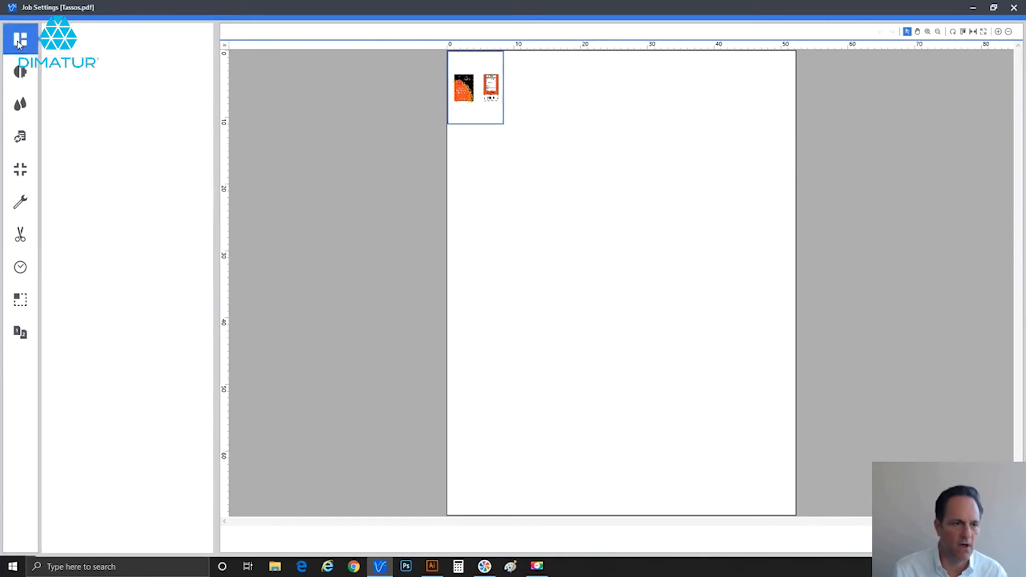
click(56, 155)
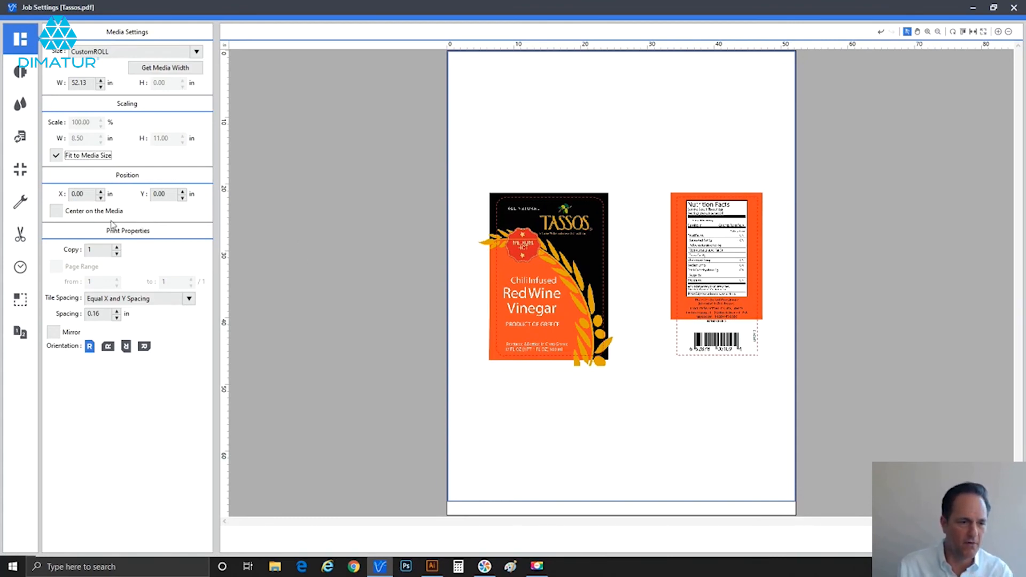
- Clip the image closely around the two labels, with the clip's top-left corner at about X 5.03 in, Y 20.43 in, and return to the layout settings
click(20, 300)
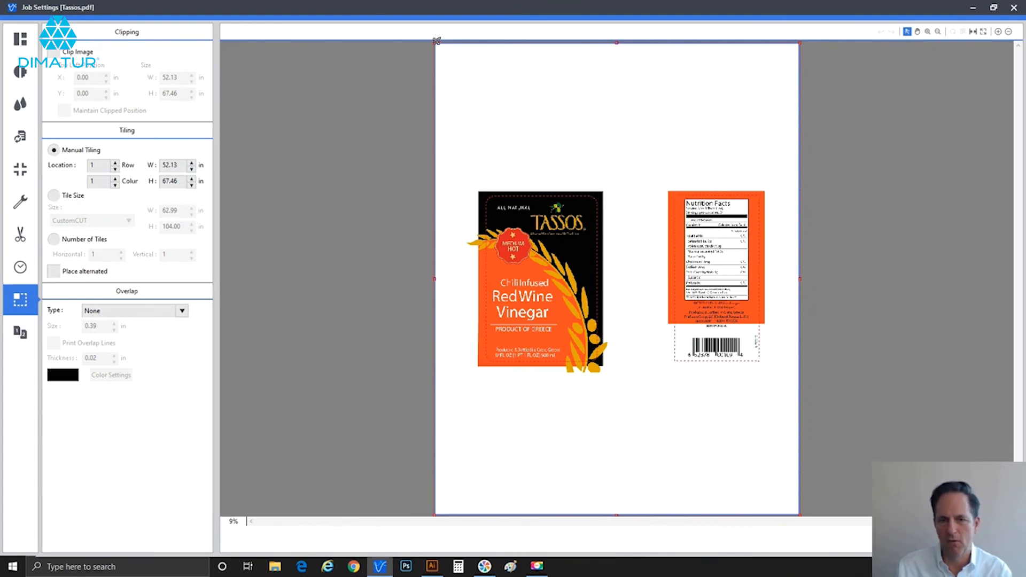
drag(437, 41, 470, 187)
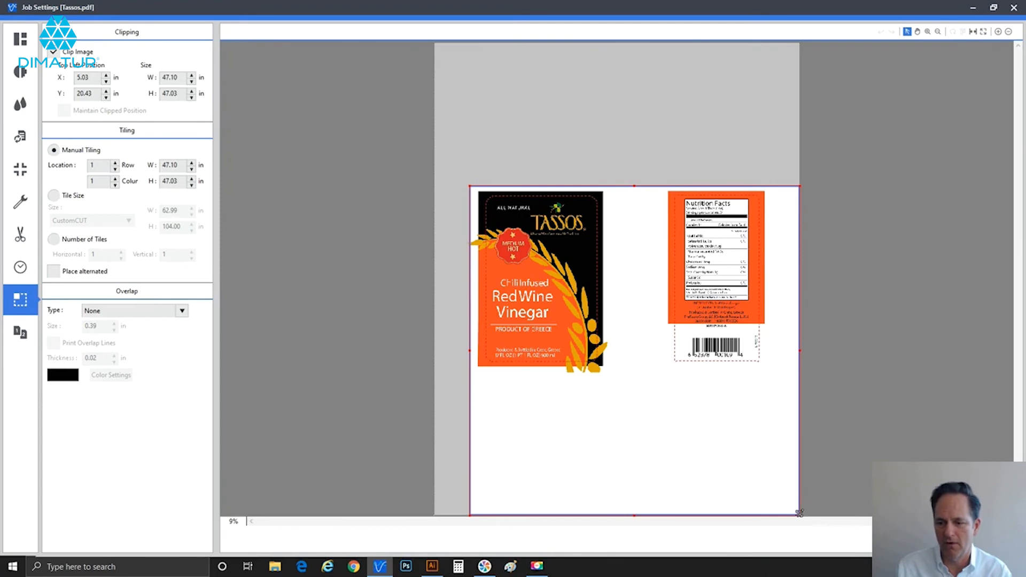
drag(802, 508, 769, 376)
click(31, 40)
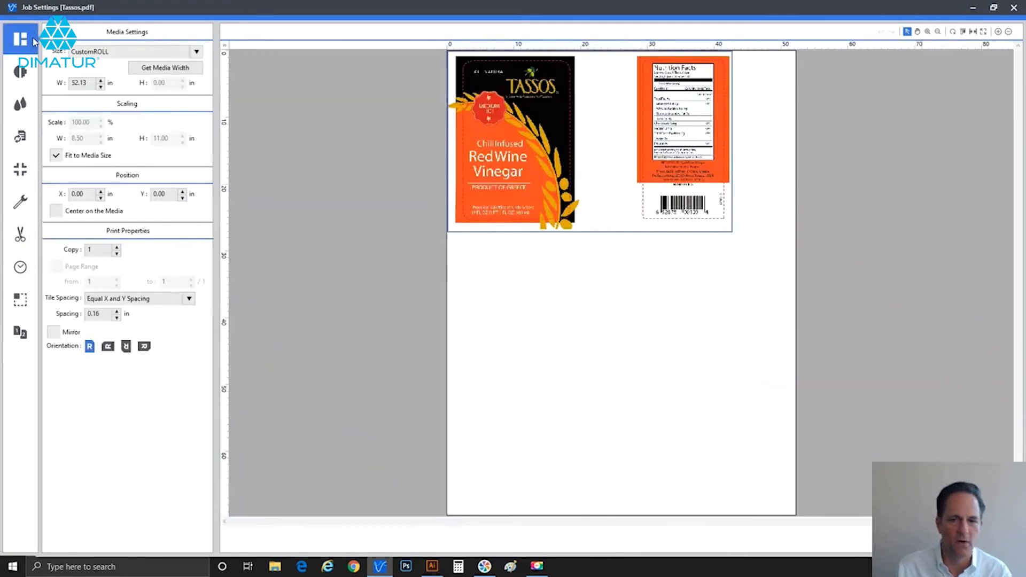